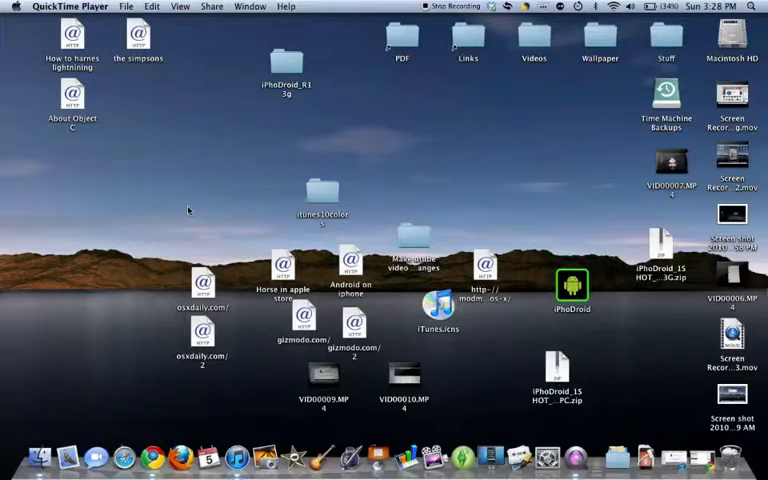
# Check the iPad summary in iTunes, close it, and bring the restore tutorial browser window back
pyautogui.click(676, 440)
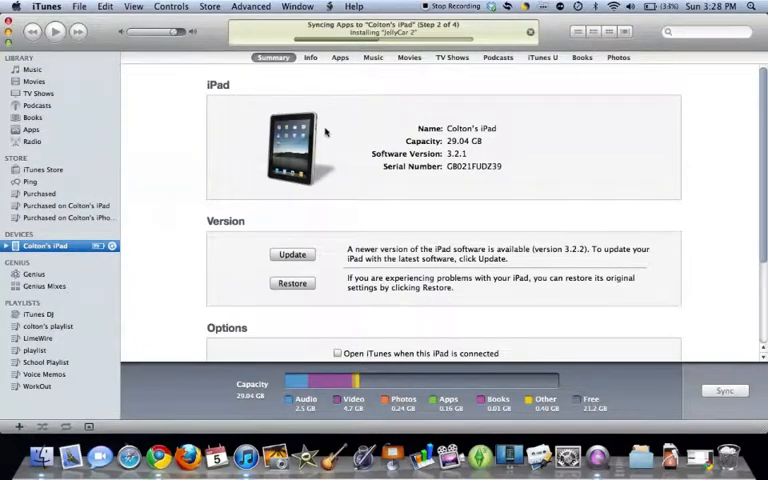
pyautogui.click(9, 32)
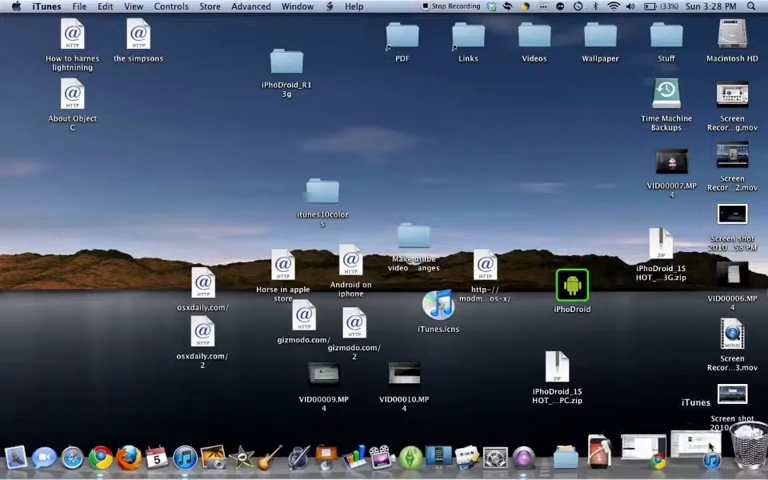
pyautogui.click(678, 455)
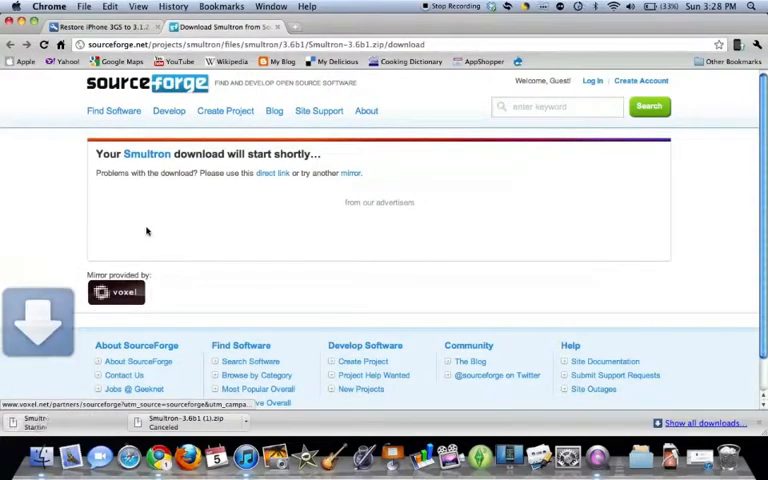
# Cancel the Smultron download in Chrome and minimize the browser window
pyautogui.click(112, 420)
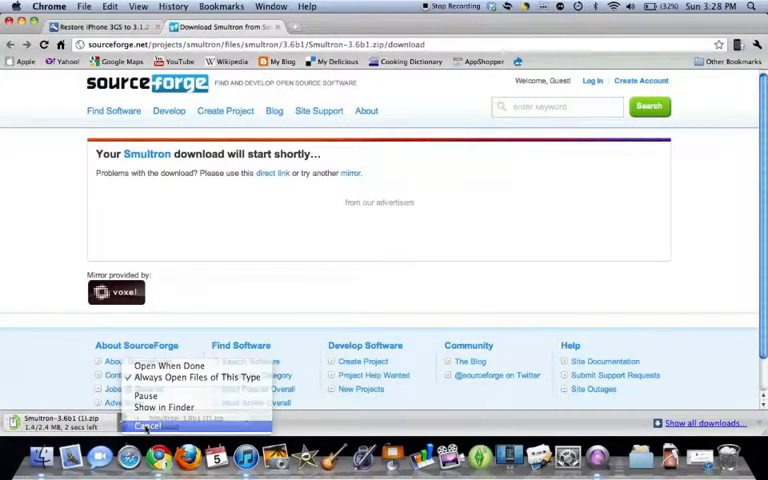
pyautogui.click(148, 426)
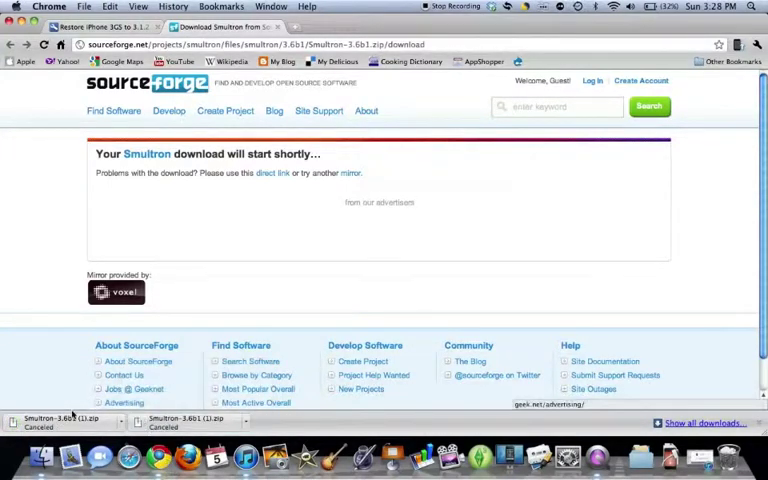
pyautogui.click(22, 25)
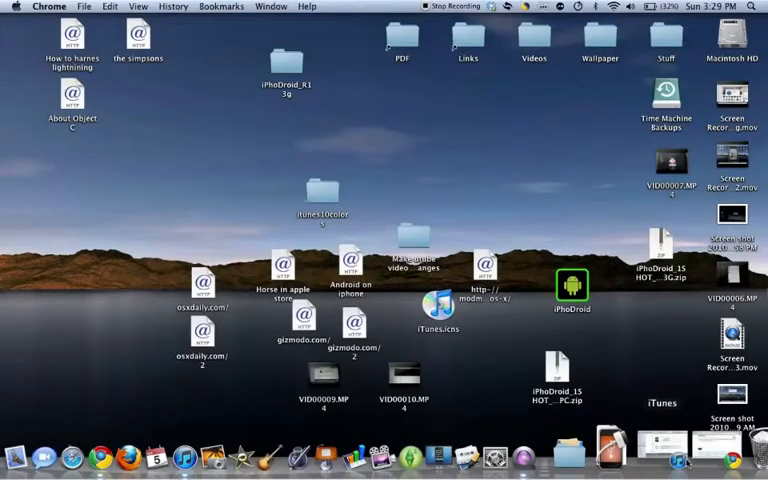
pyautogui.click(625, 457)
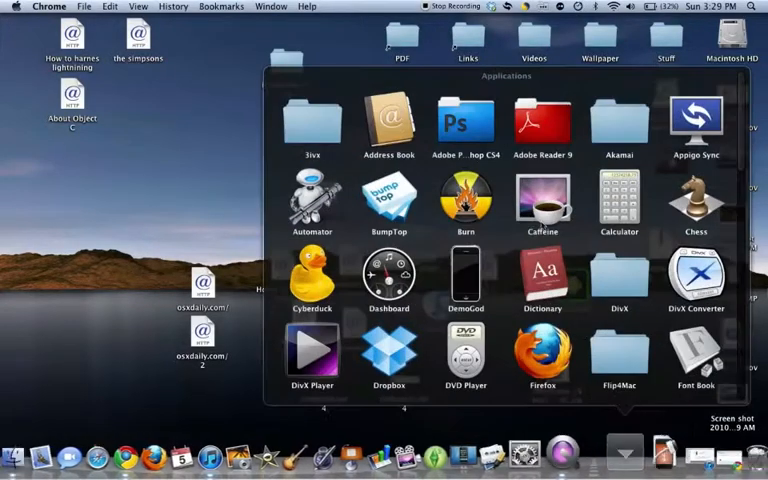
pyautogui.scroll(-10, 500, 250)
pyautogui.scroll(-3, 500, 250)
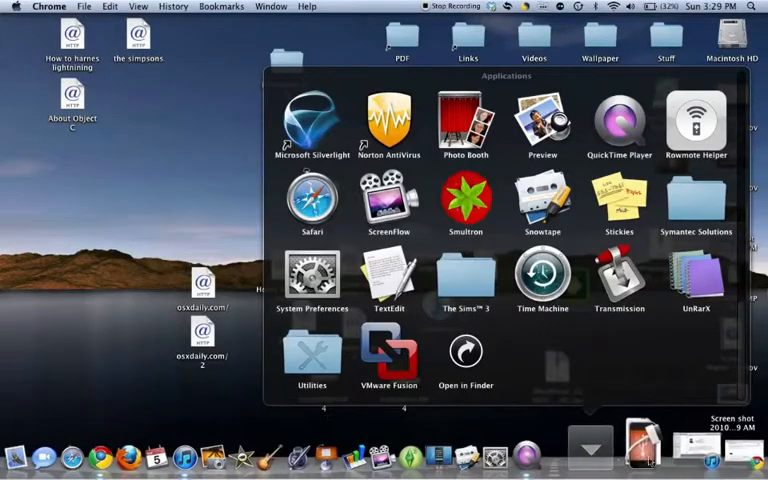
pyautogui.click(615, 455)
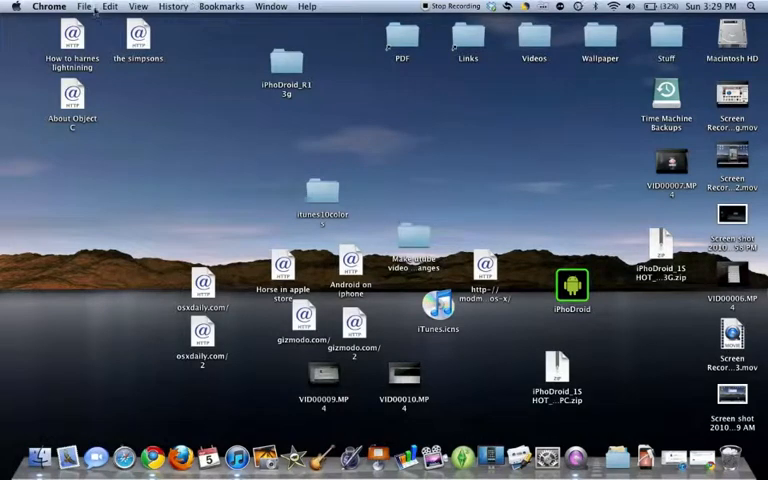
# Navigate Finder to /etc/ via Go to Folder and select the hosts file
pyautogui.click(166, 278)
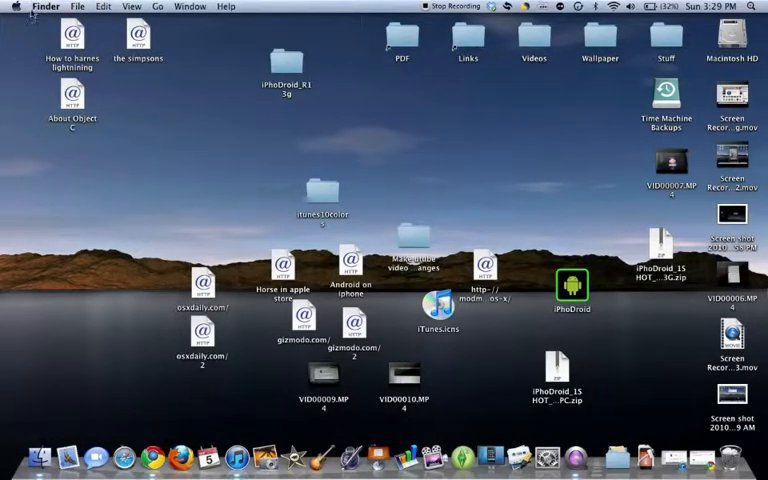
pyautogui.click(158, 6)
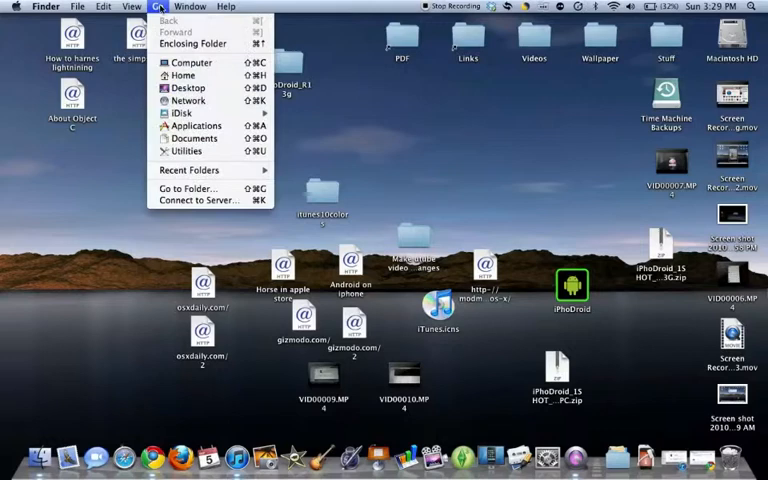
pyautogui.click(183, 190)
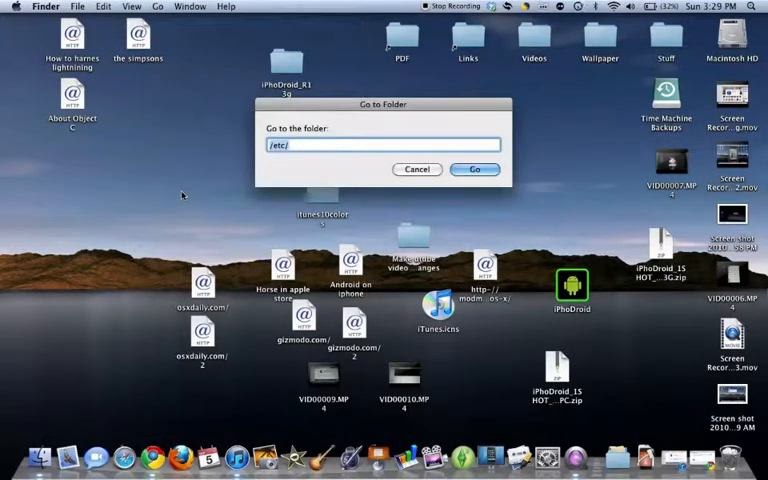
pyautogui.press('BackSpace')
pyautogui.write('/etc/')
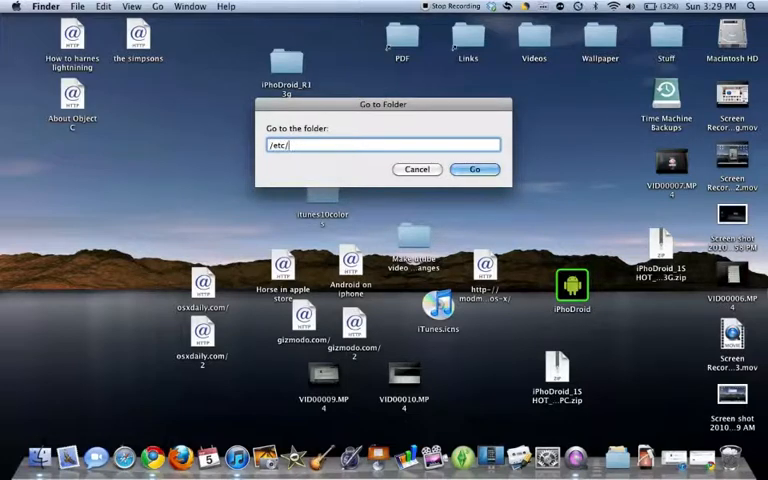
pyautogui.press('Return')
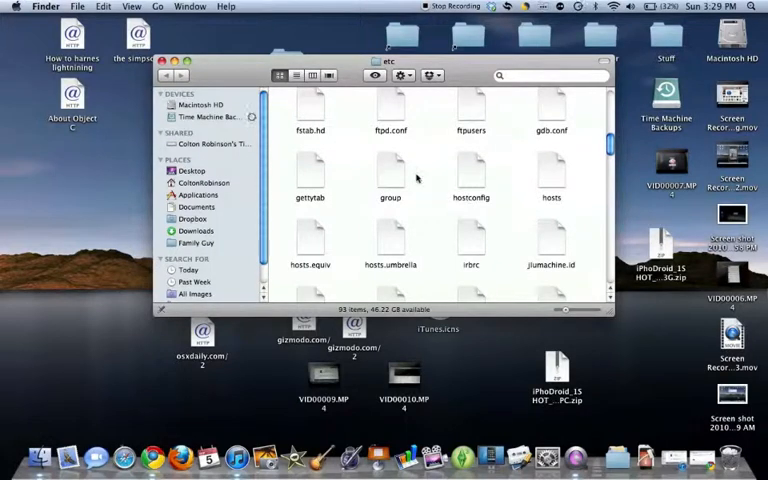
pyautogui.scroll(5, 414, 178)
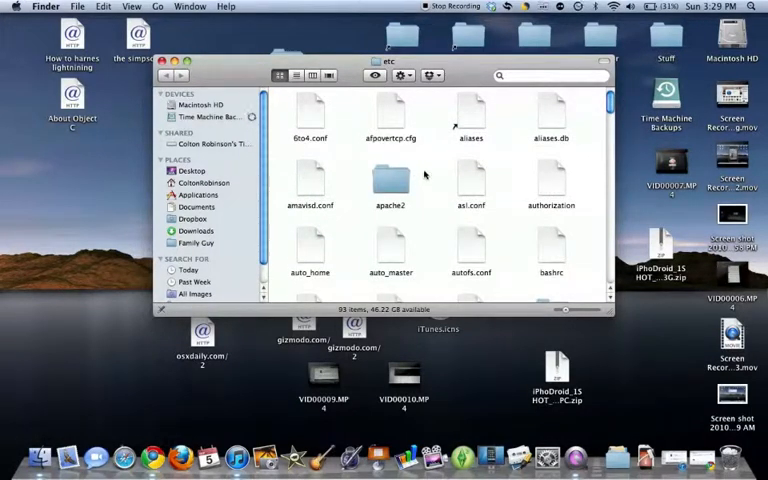
pyautogui.scroll(-5, 414, 178)
pyautogui.scroll(-5, 424, 174)
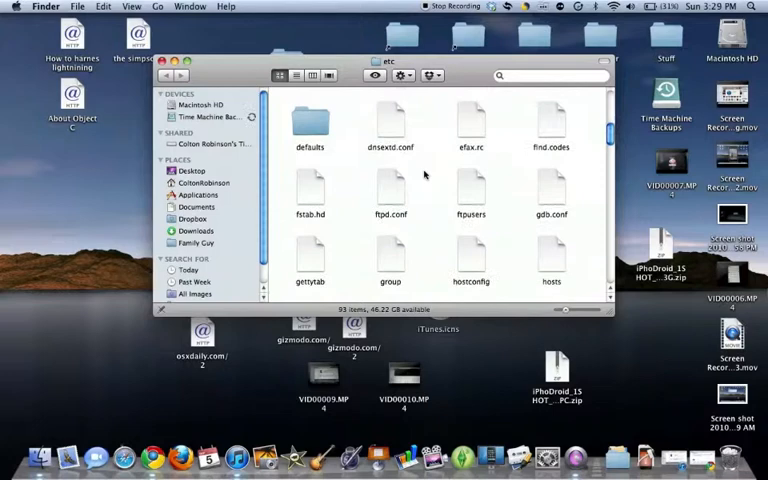
pyautogui.scroll(-5, 424, 174)
pyautogui.click(558, 167)
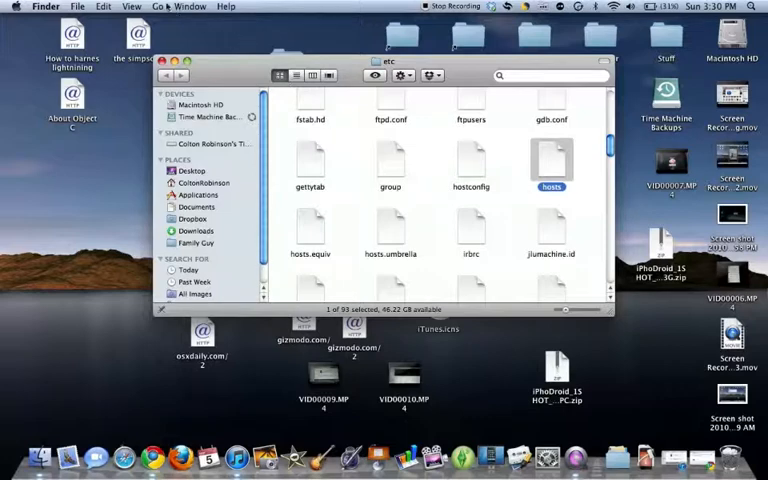
# Choose Smultron from Open With > Other… as the application for the hosts file
pyautogui.rightClick(546, 163)
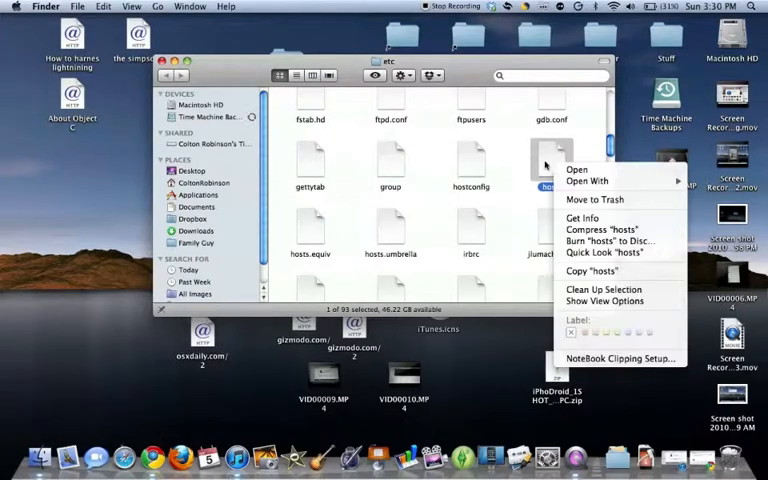
pyautogui.moveTo(600, 181)
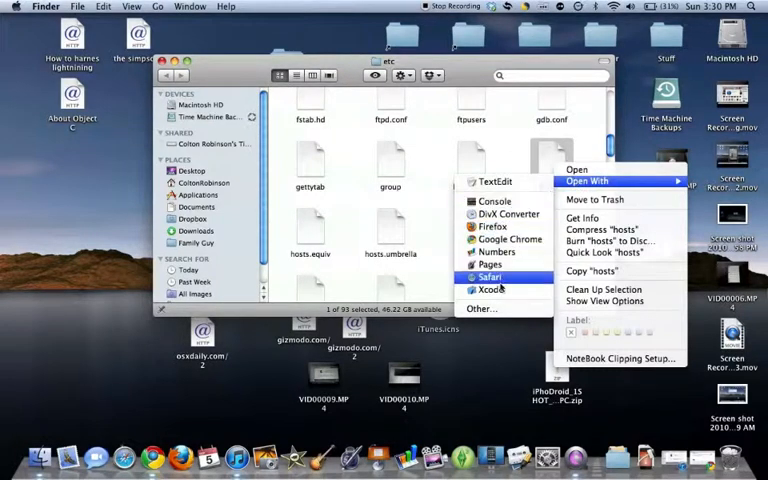
pyautogui.click(482, 308)
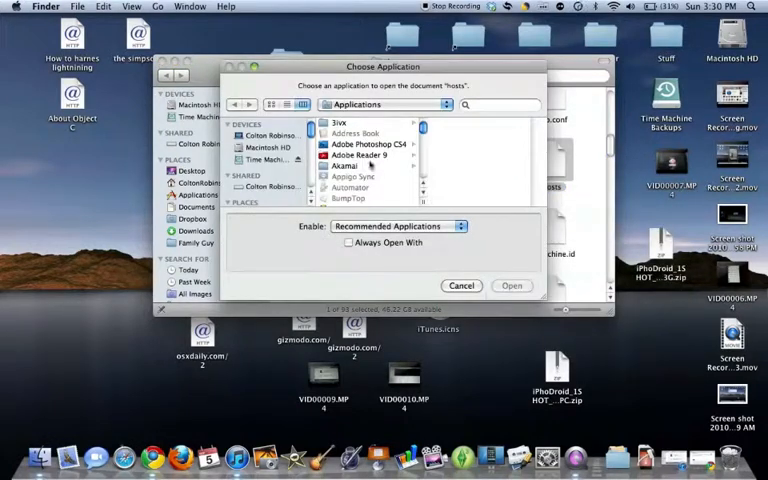
pyautogui.scroll(-5, 370, 165)
pyautogui.scroll(-5, 360, 160)
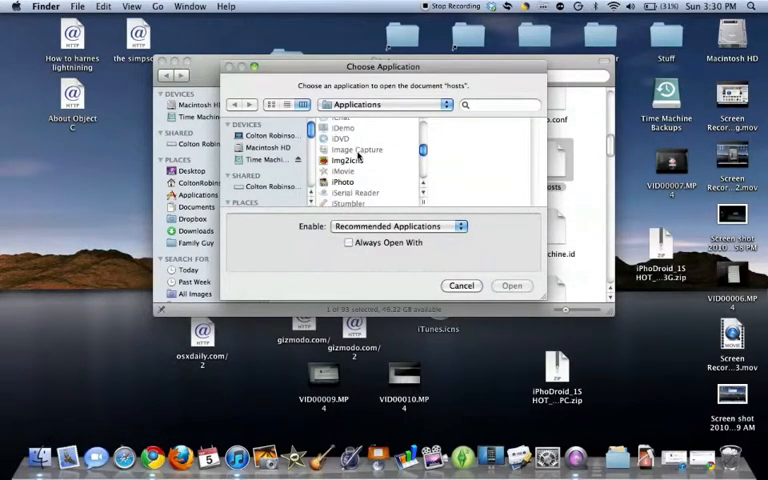
pyautogui.scroll(-4, 358, 158)
pyautogui.scroll(-4, 358, 158)
pyautogui.scroll(-4, 358, 158)
pyautogui.scroll(-3, 358, 158)
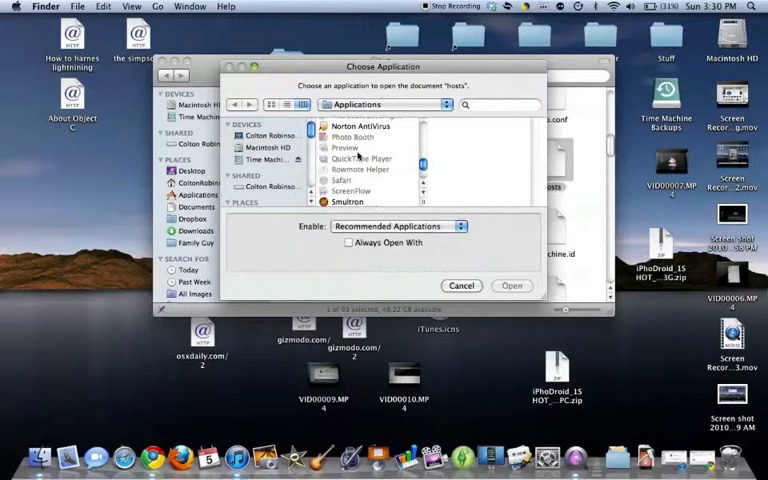
pyautogui.scroll(-3, 358, 158)
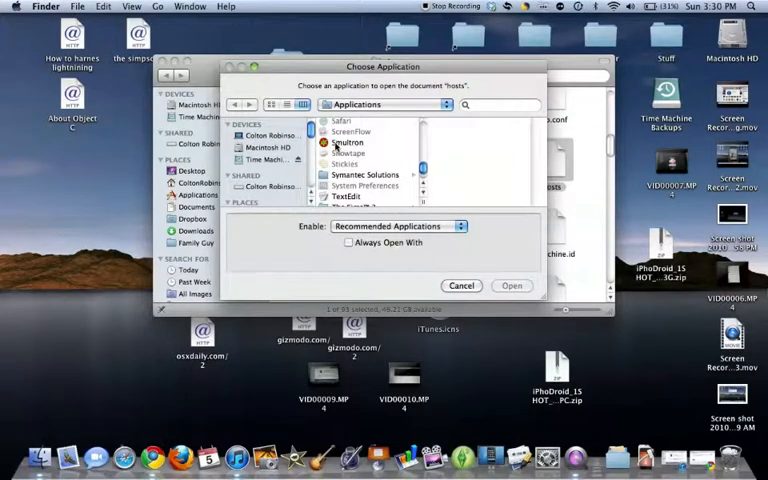
pyautogui.click(340, 142)
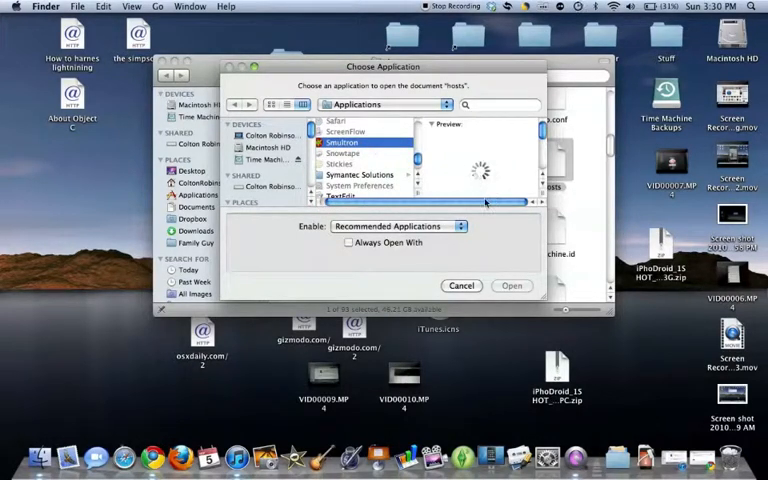
# Delete the old 74.208.10.249 gs.apple.com entry in hosts and leave an empty final line
pyautogui.click(511, 286)
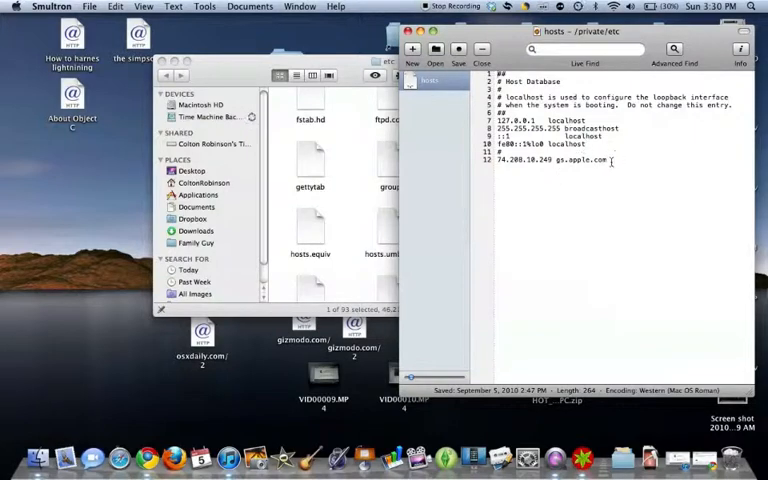
pyautogui.moveTo(612, 160); pyautogui.dragTo(507, 162)
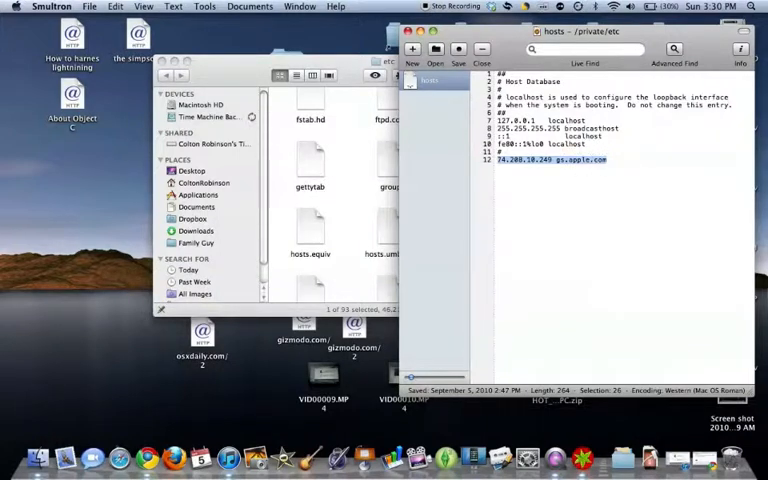
pyautogui.press('BackSpace')
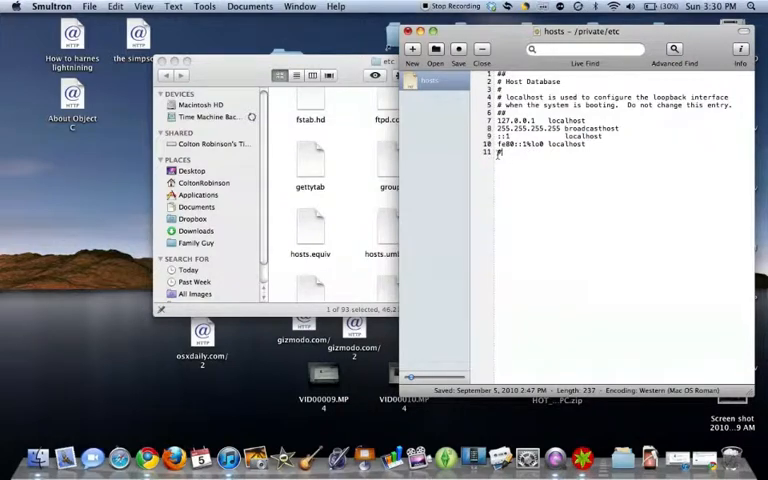
pyautogui.write('#')
pyautogui.press('Return')
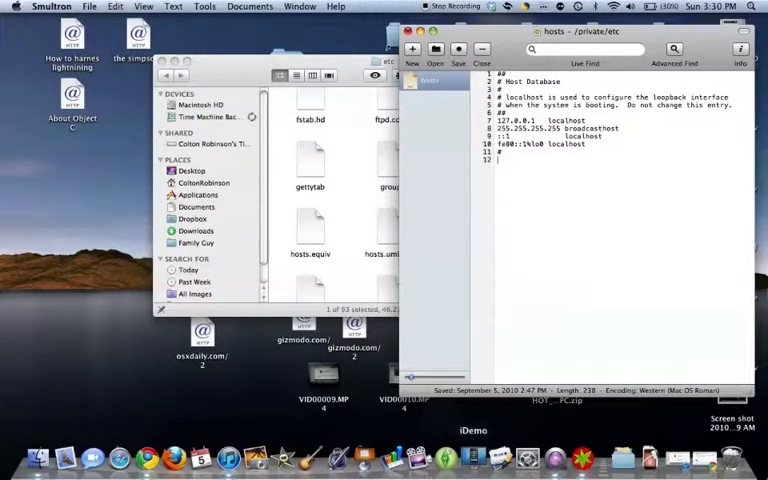
# Copy the 74.208.10.249 gs.apple.com line from the modmyi guide and return to Smultron
pyautogui.click(718, 460)
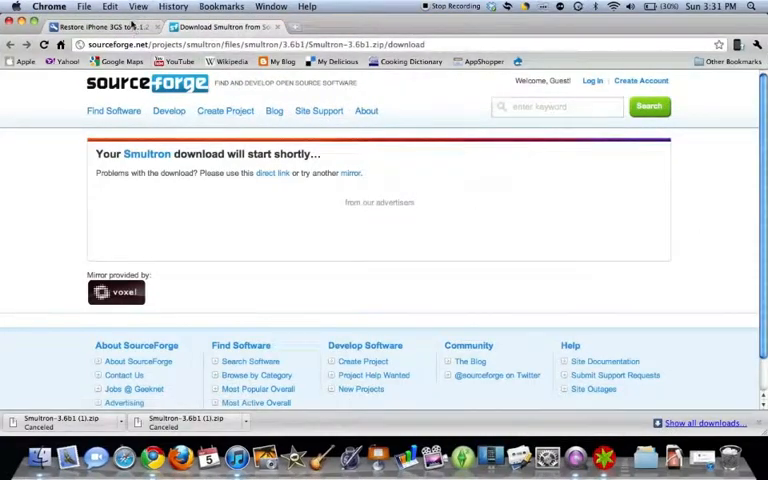
pyautogui.click(100, 26)
pyautogui.scroll(-8, 230, 180)
pyautogui.scroll(-8, 260, 200)
pyautogui.scroll(-2, 296, 212)
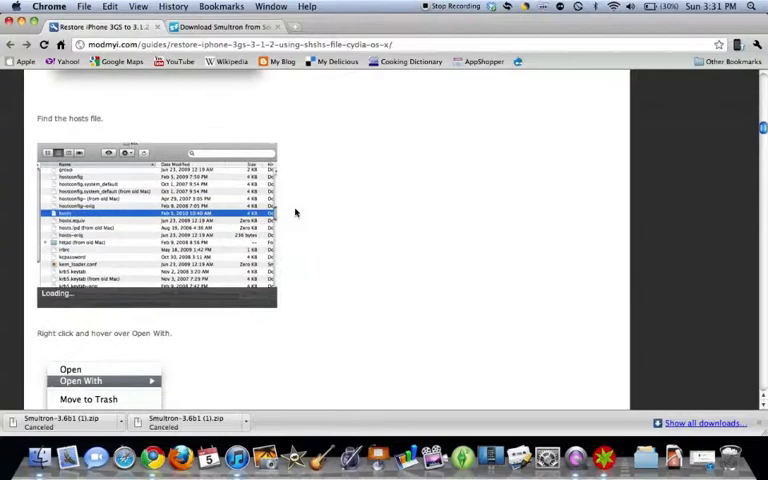
pyautogui.scroll(-5, 296, 212)
pyautogui.scroll(-5, 296, 212)
pyautogui.scroll(-5, 296, 212)
pyautogui.scroll(-3, 296, 212)
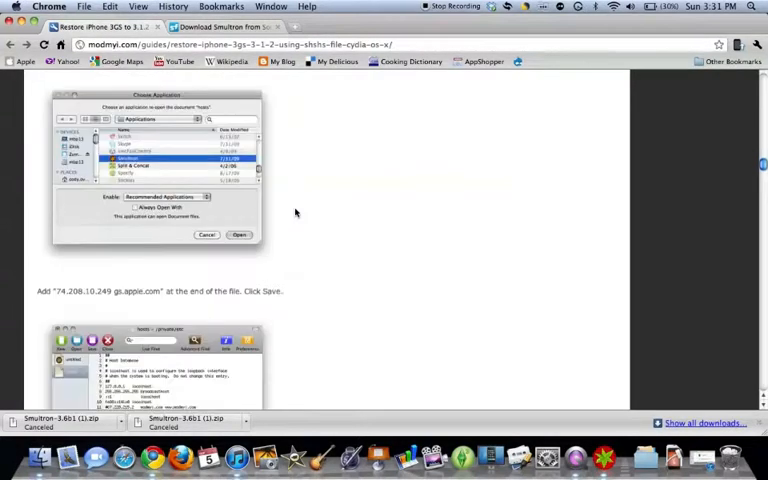
pyautogui.scroll(-5, 296, 212)
pyautogui.scroll(-2, 296, 212)
pyautogui.scroll(2, 296, 212)
pyautogui.scroll(3, 296, 212)
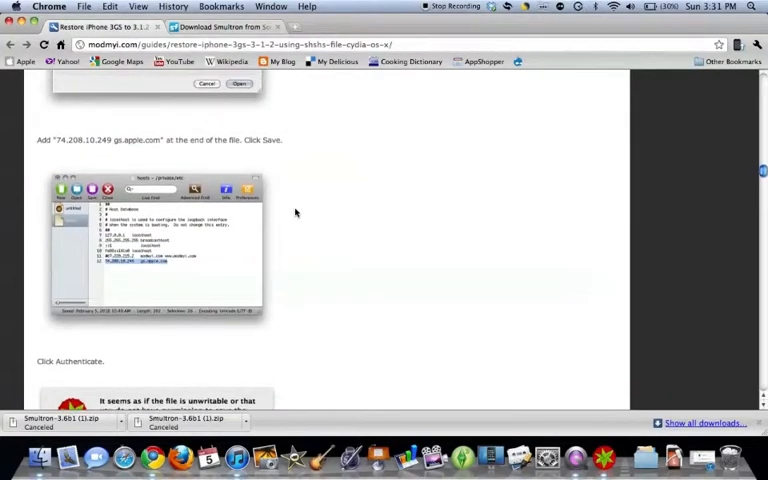
pyautogui.scroll(2, 296, 212)
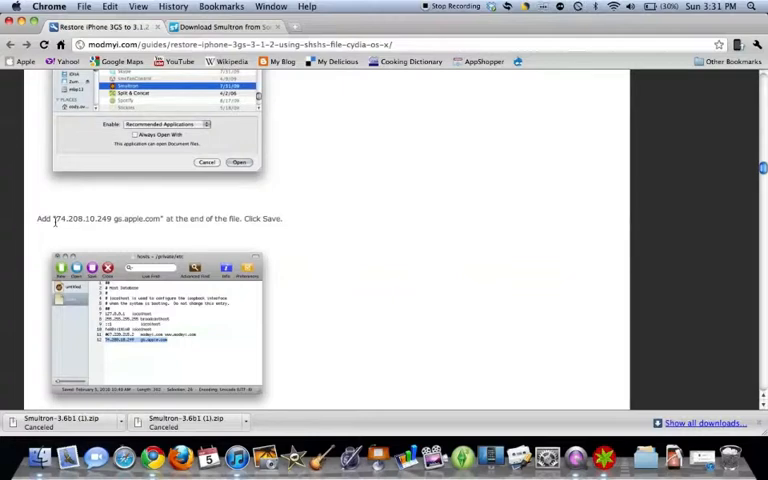
pyautogui.moveTo(56, 218); pyautogui.dragTo(89, 219)
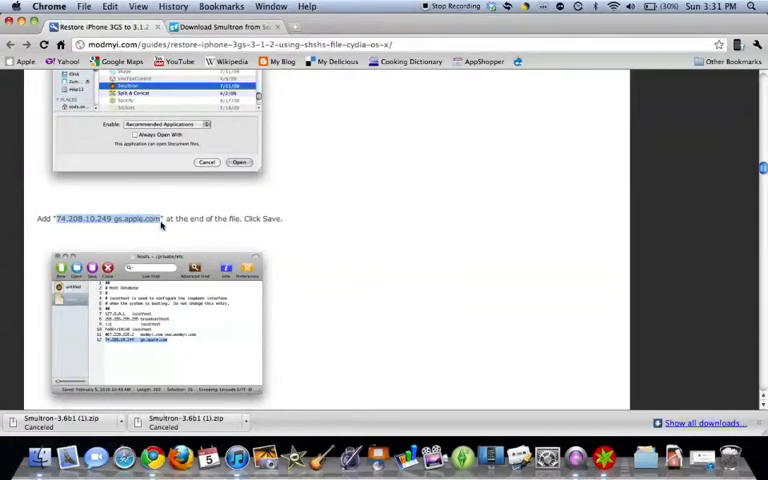
pyautogui.press('F3')
pyautogui.click(625, 130)
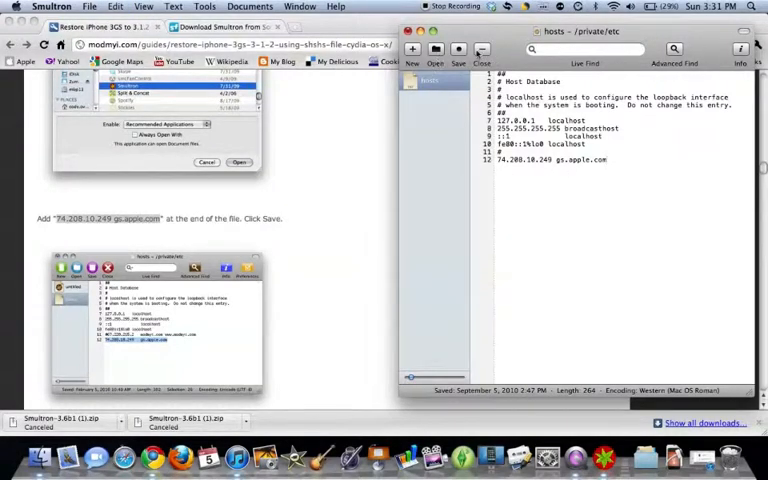
# Save the edited hosts file with the administrator password and close it in Smultron
pyautogui.click(459, 48)
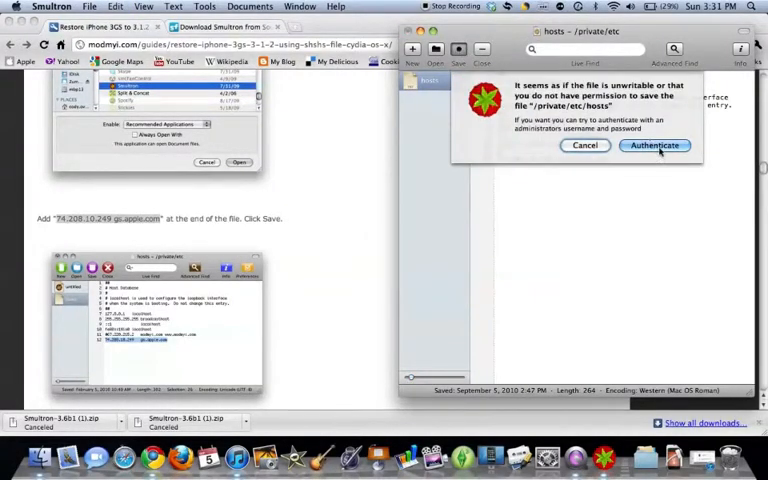
pyautogui.click(655, 145)
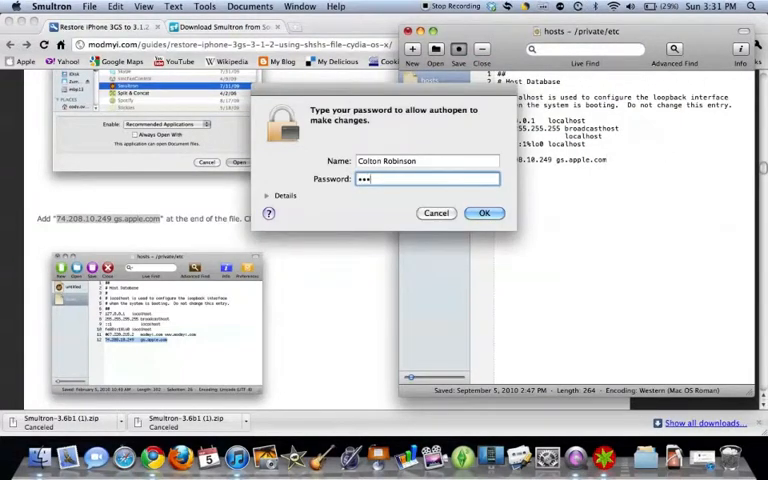
pyautogui.press('Return')
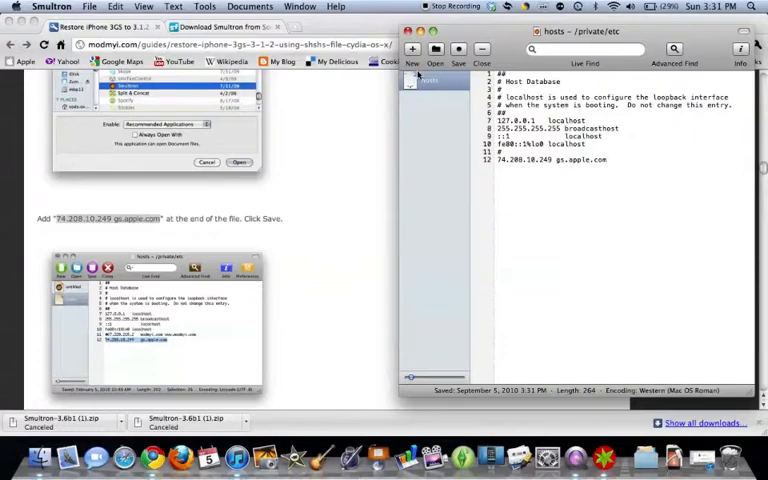
pyautogui.click(410, 31)
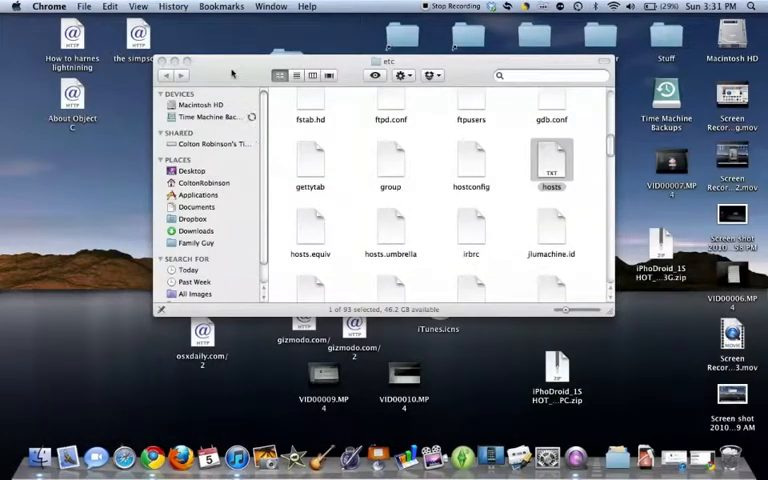
# Bring the Finder window showing /etc forward before the iPad connects in recovery mode
pyautogui.click(233, 72)
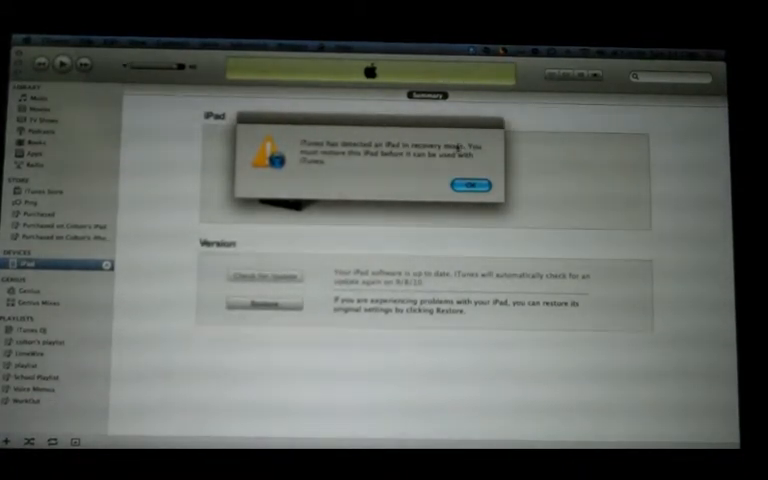
# Dismiss the 'iPad in recovery mode' alert with OK
pyautogui.click(483, 188)
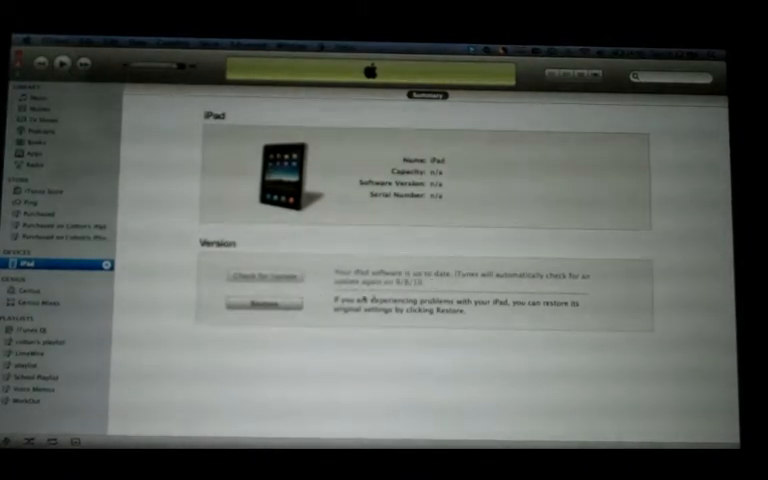
# Option-Restore and choose the 3.2.1 iPad .ipsw from Desktop > Stuff > Apple Stuff > iPad > Firmware
pyautogui.keyDown('alt'); pyautogui.click(270, 306); pyautogui.keyUp('alt')
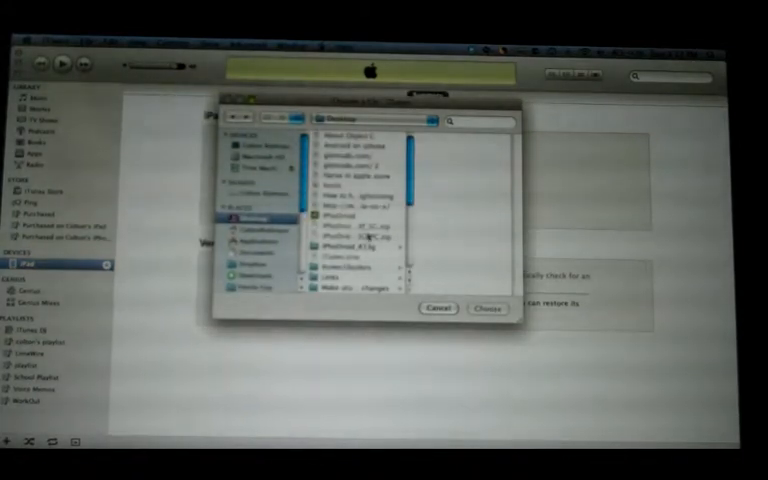
pyautogui.scroll(-4, 360, 220)
pyautogui.scroll(-3, 355, 200)
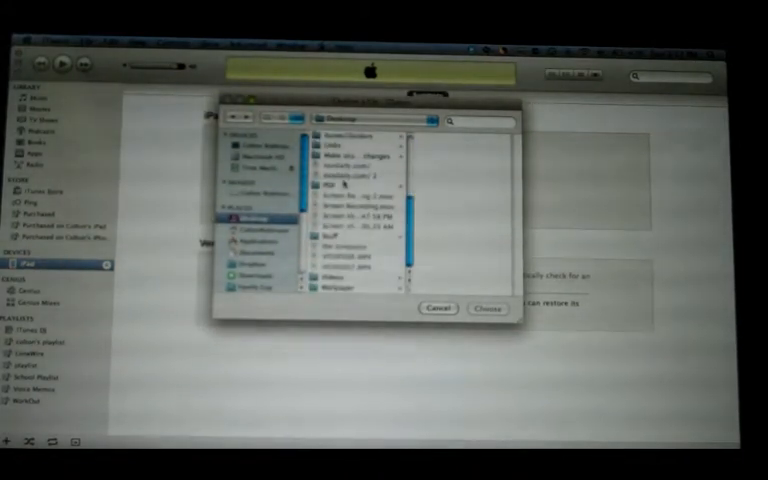
pyautogui.click(333, 238)
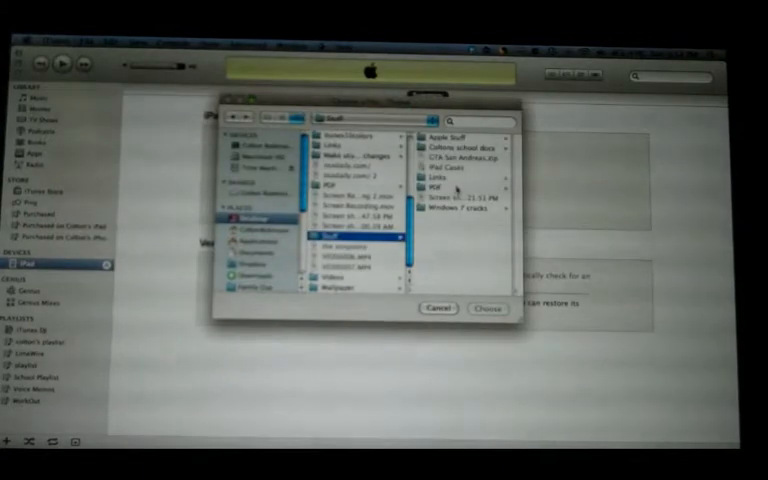
pyautogui.click(445, 138)
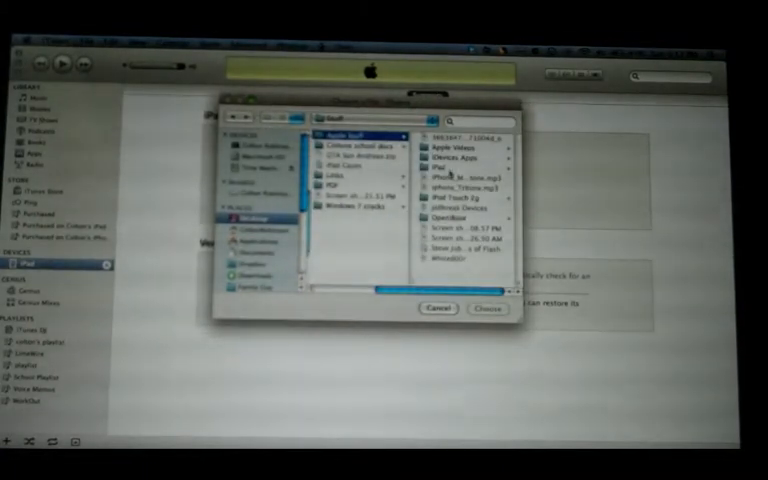
pyautogui.click(438, 168)
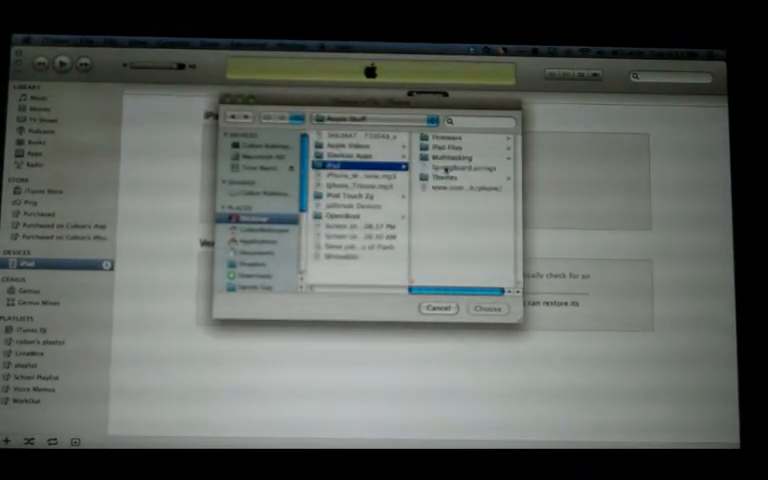
pyautogui.click(440, 148)
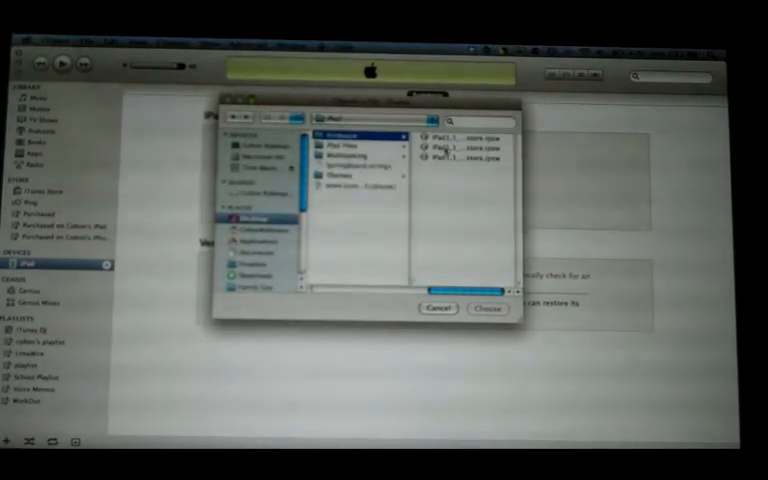
pyautogui.click(445, 148)
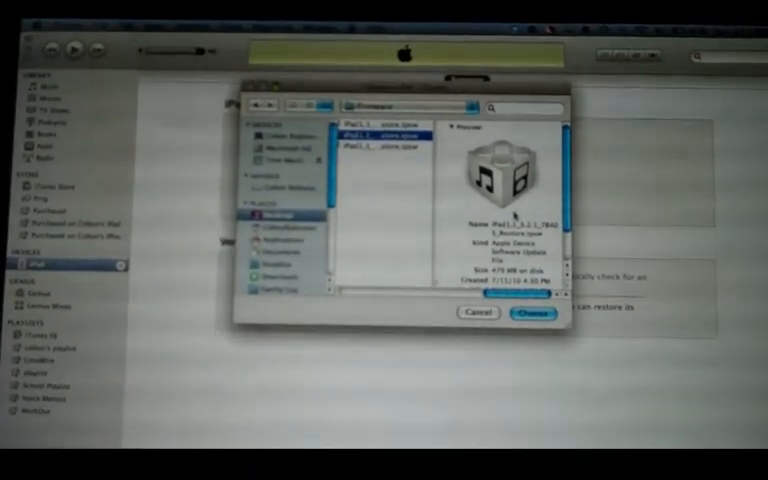
pyautogui.click(533, 313)
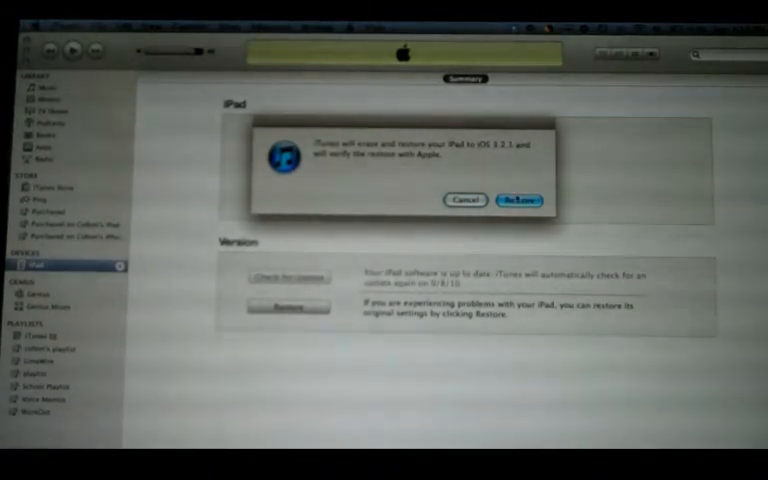
# Confirm erasing and restoring the iPad to iOS 3.2.1 and let the restore finish
pyautogui.click(518, 200)
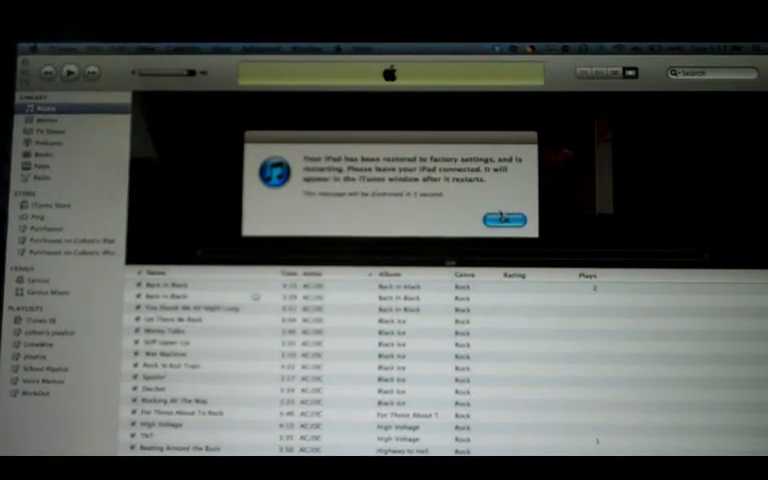
# Dismiss the 'iPad has been restored to factory settings' notice so the iPad reconnects
pyautogui.click(504, 219)
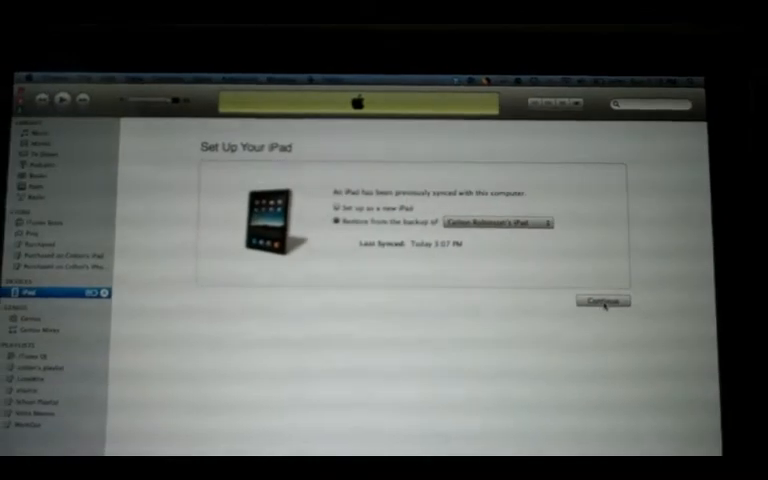
# Restore the iPad from its existing backup on this computer and acknowledge the settings-restored notice
pyautogui.click(603, 305)
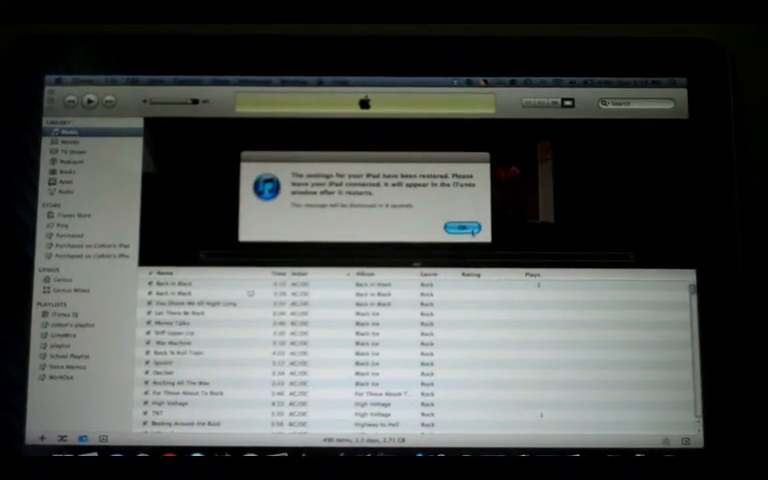
pyautogui.click(462, 227)
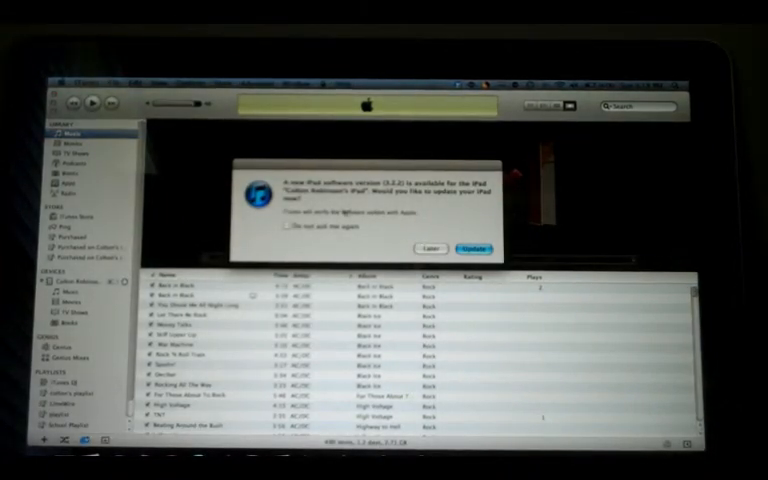
# Decline the 3.2.2 software update so the iPad Summary keeps version 3.2.1
pyautogui.click(430, 248)
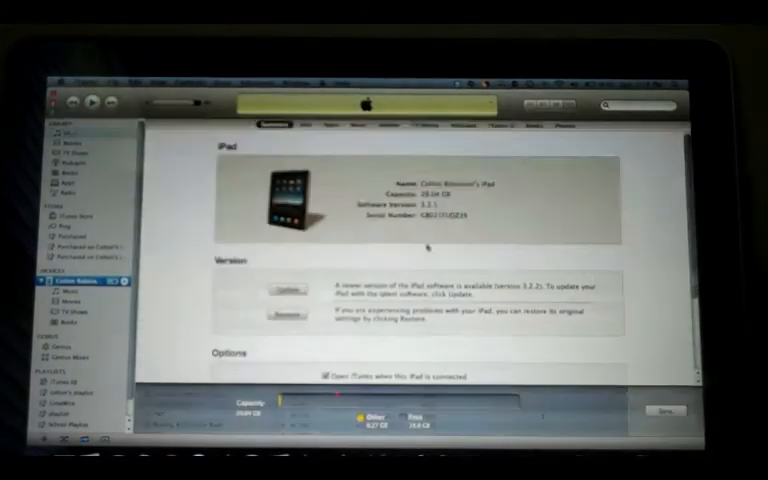